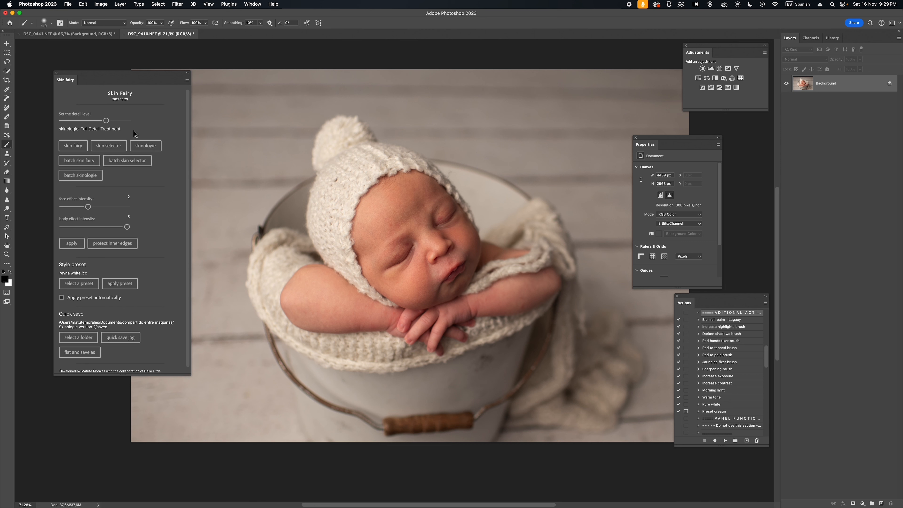
- Run Skin Fairy at the skinologie Full Detail Treatment level, updating the AI settings in Camera Raw to create the skin masks
mouse_move(106, 121)
mouse_down()
mouse_move(85, 121)
mouse_move(105, 123)
mouse_up()
click(78, 146)
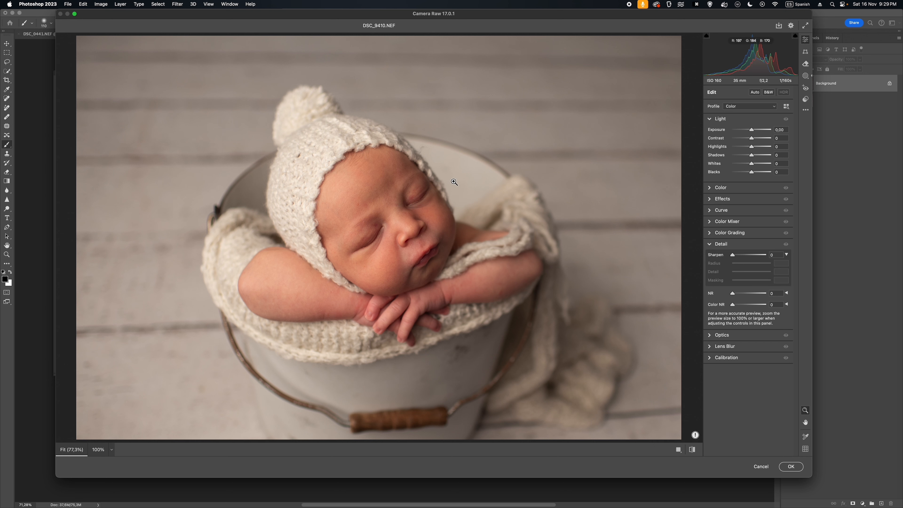
click(695, 435)
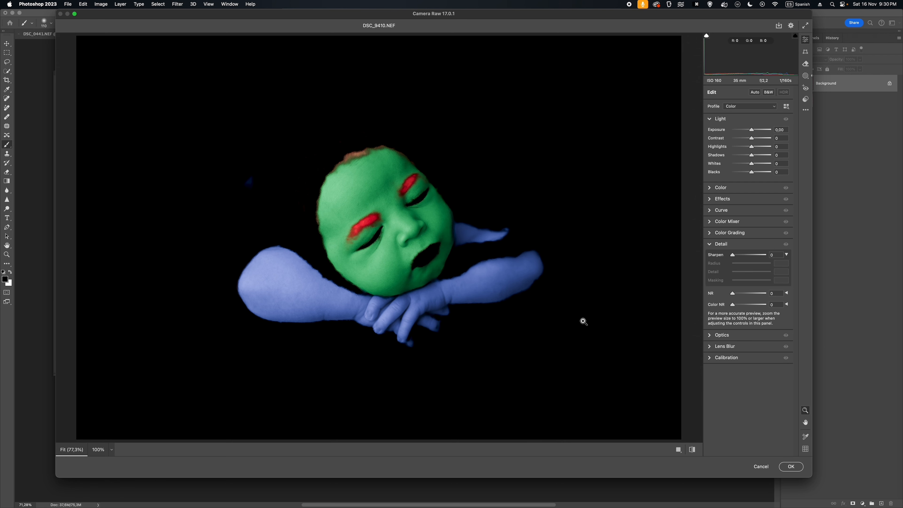
click(789, 466)
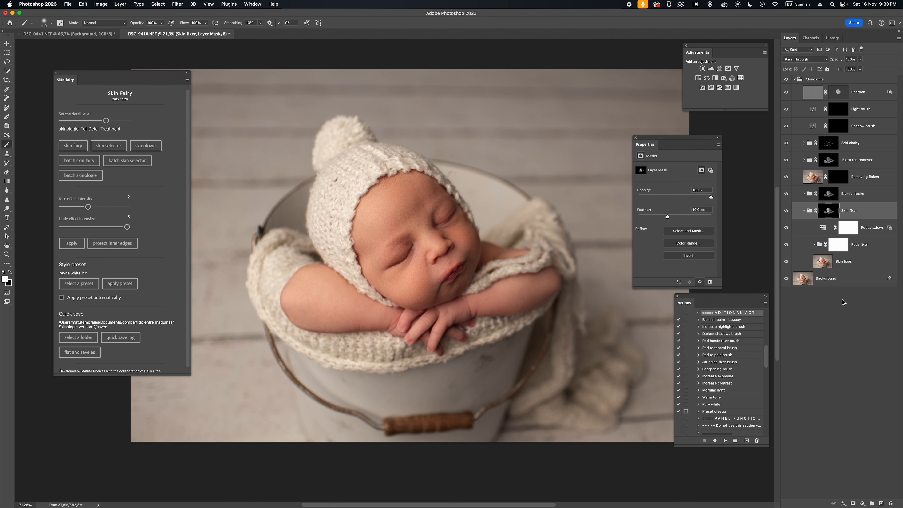
- Compare the photo with and without the Skinologie group, collapse the Skin fixer group and leave Skinologie visible
click(817, 79)
click(787, 79)
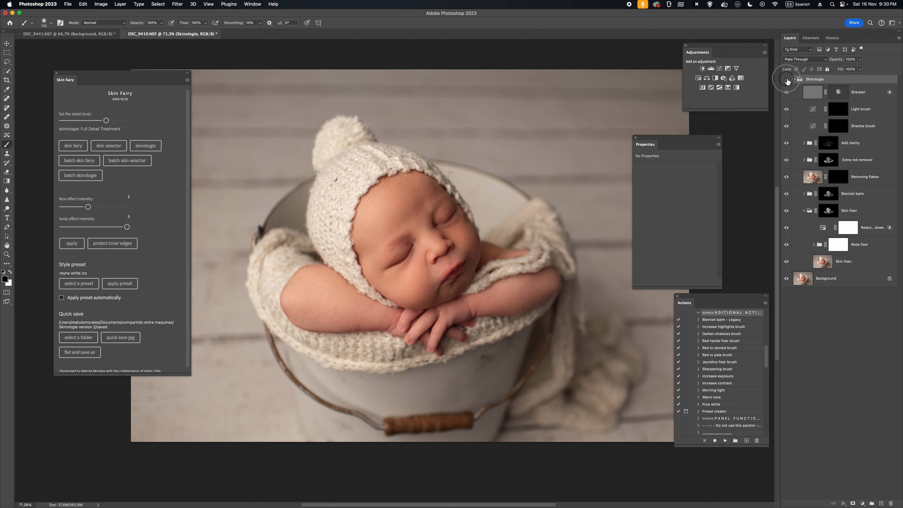
click(786, 79)
click(786, 79)
click(786, 79)
click(786, 79)
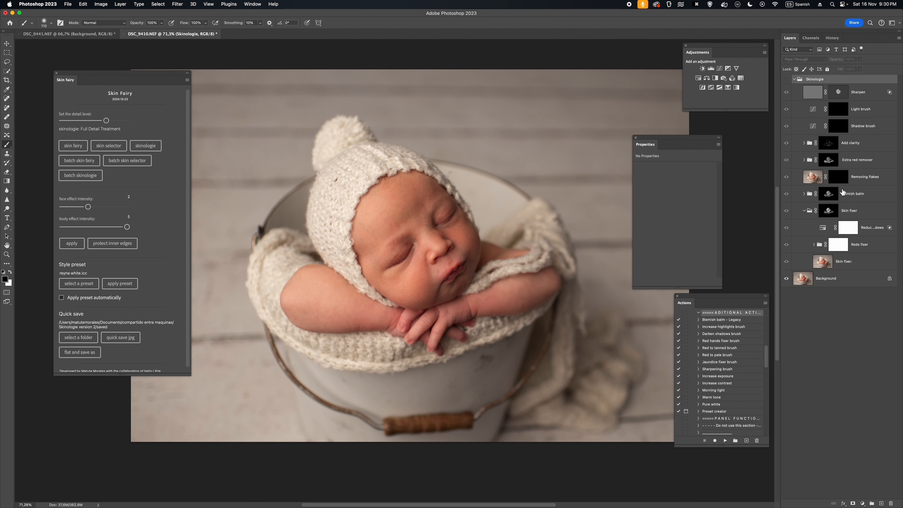
click(804, 210)
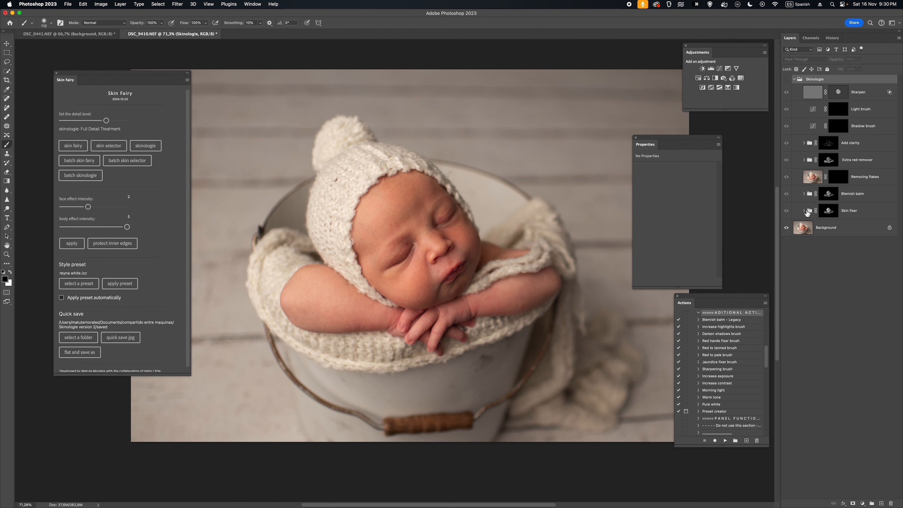
click(787, 79)
click(811, 82)
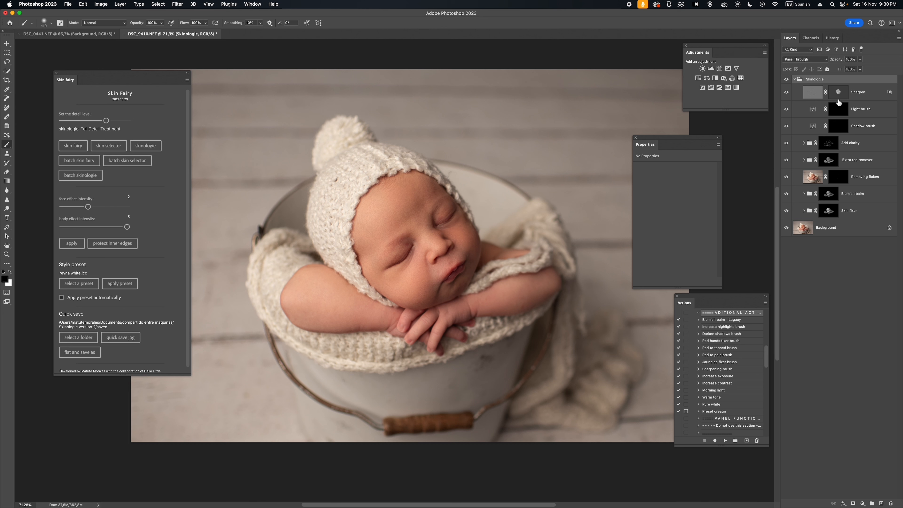
- Set the Skin fixer mask's face effect intensity to 4 and its body effect intensity to 2
click(832, 212)
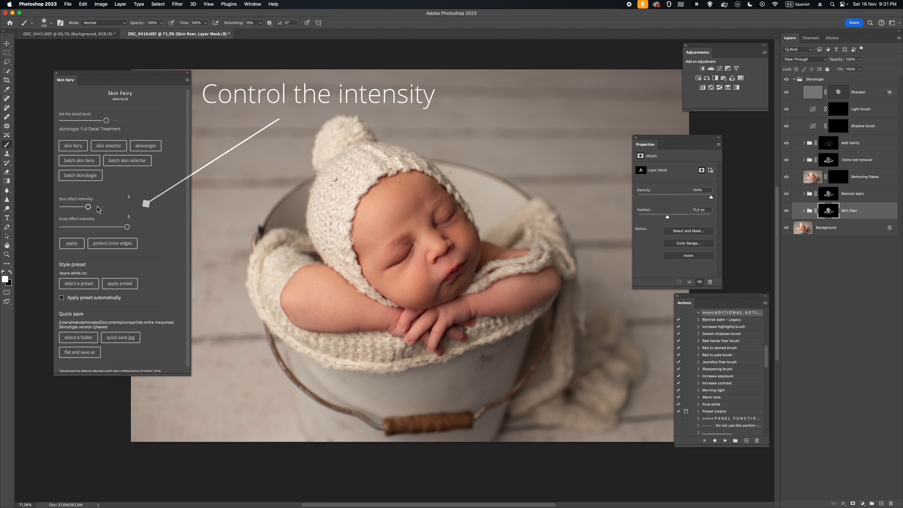
click(111, 208)
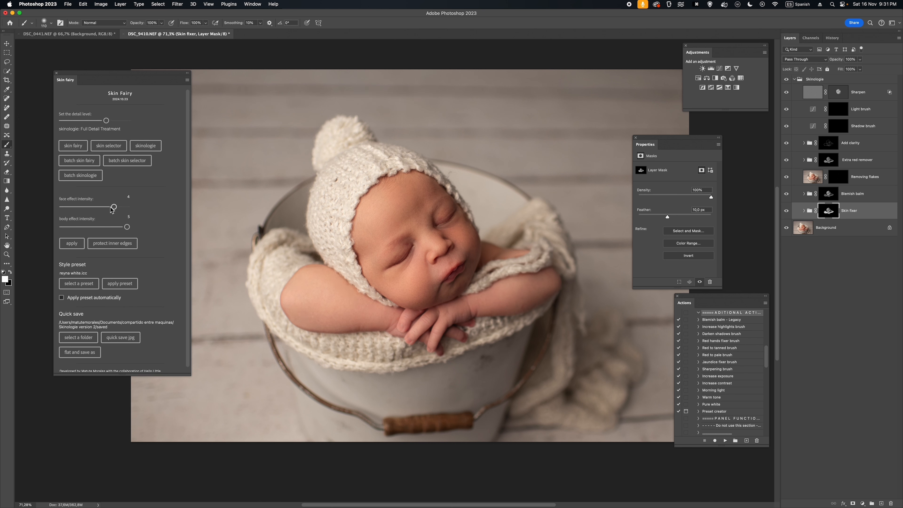
click(101, 227)
drag(101, 227, 88, 228)
- Check the Skin fixer mask, reduce its body effect intensity to 1, and select the Blemish balm mask
click(824, 211)
click(849, 210)
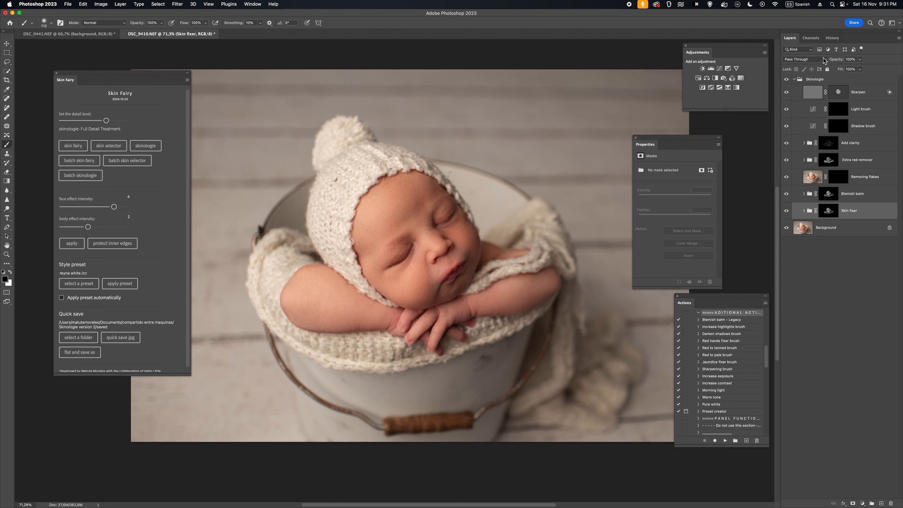
drag(837, 63, 875, 64)
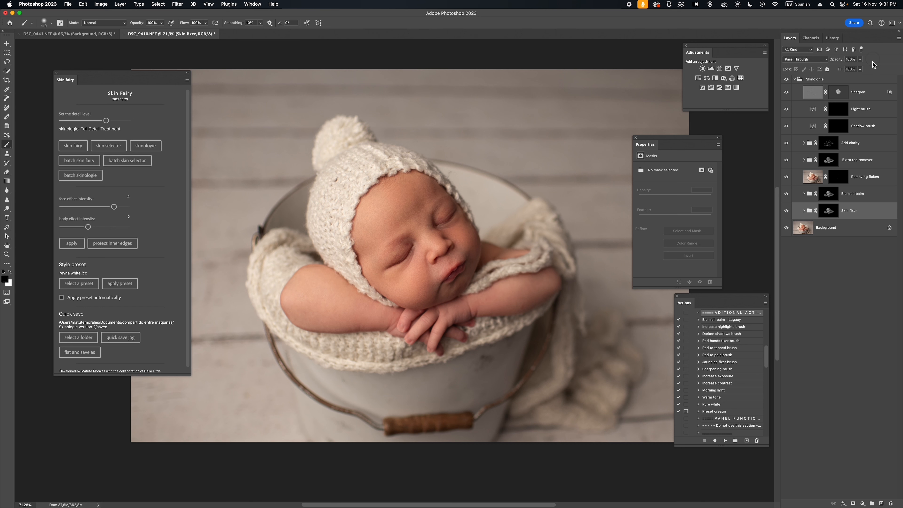
alt+click(829, 210)
alt+click(828, 211)
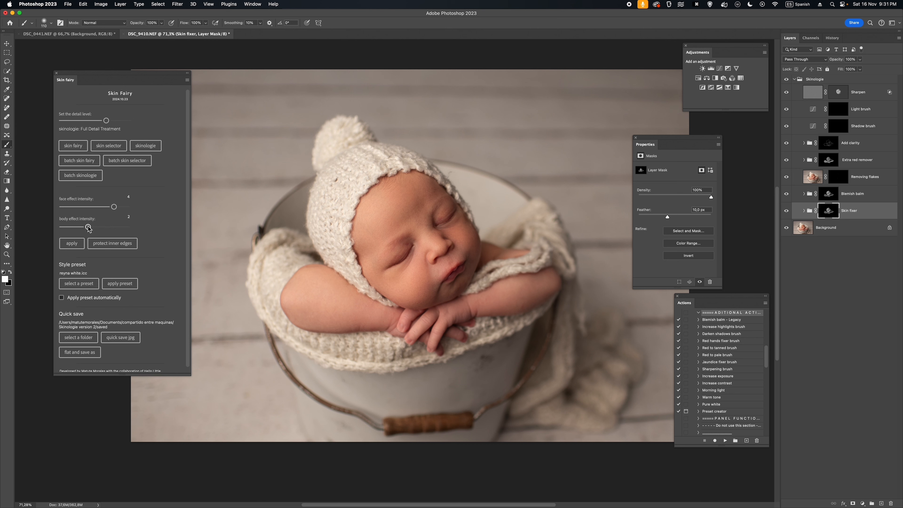
drag(88, 227, 75, 228)
click(841, 193)
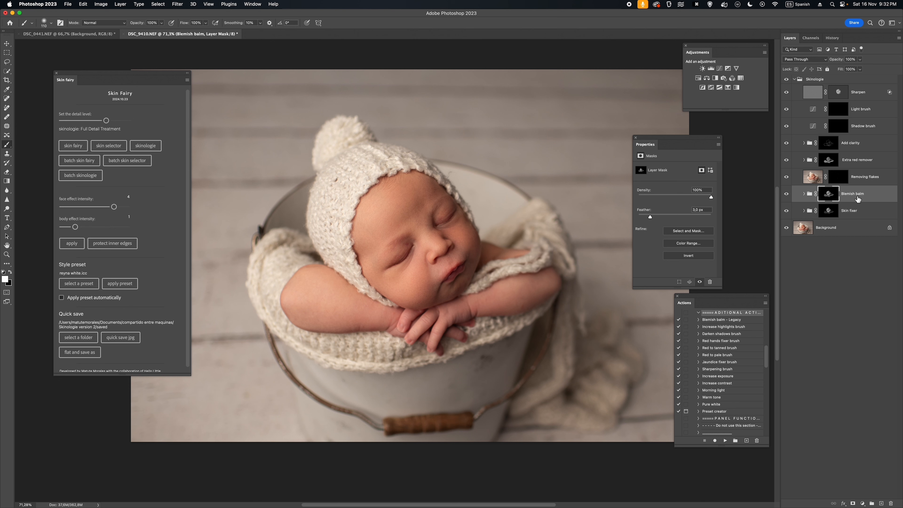
- Collapse the Skinologie group and add a Curves adjustment above it that raises midtone input 124 to output 141
click(794, 80)
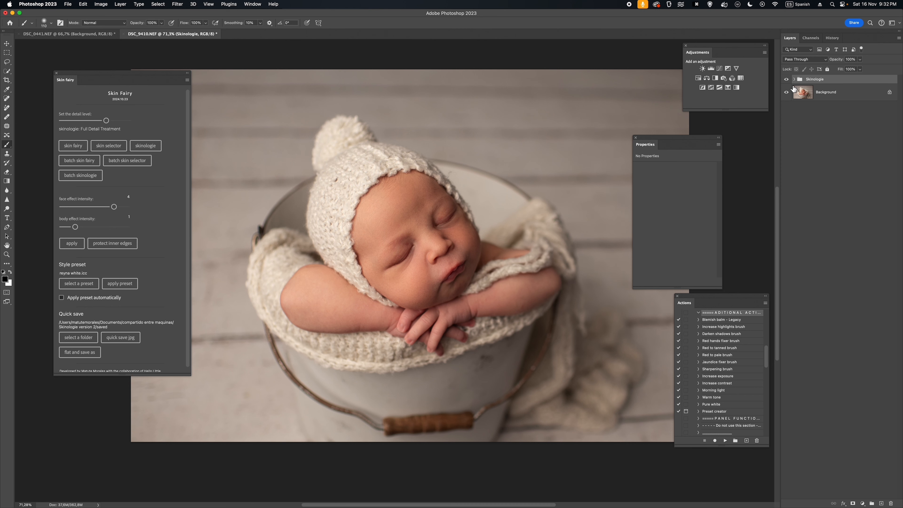
click(719, 69)
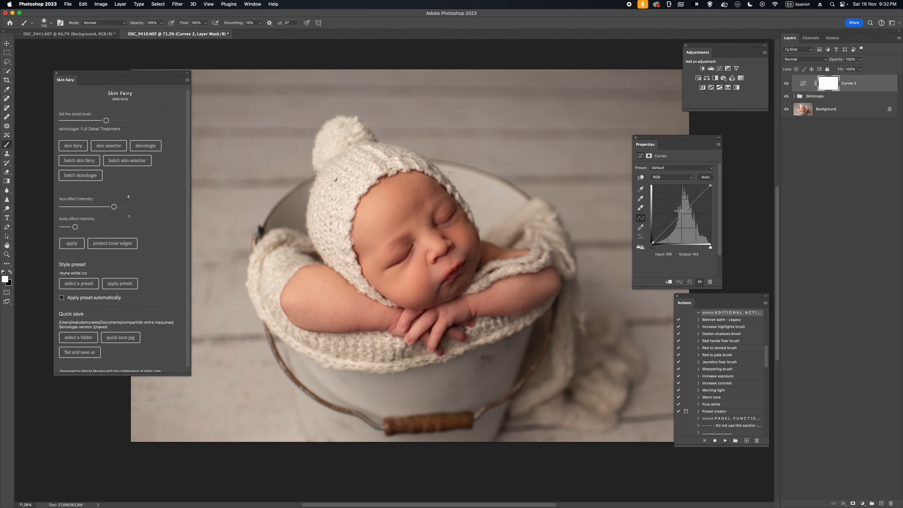
mouse_move(680, 212)
mouse_down()
mouse_move(679, 202)
mouse_move(680, 210)
mouse_up()
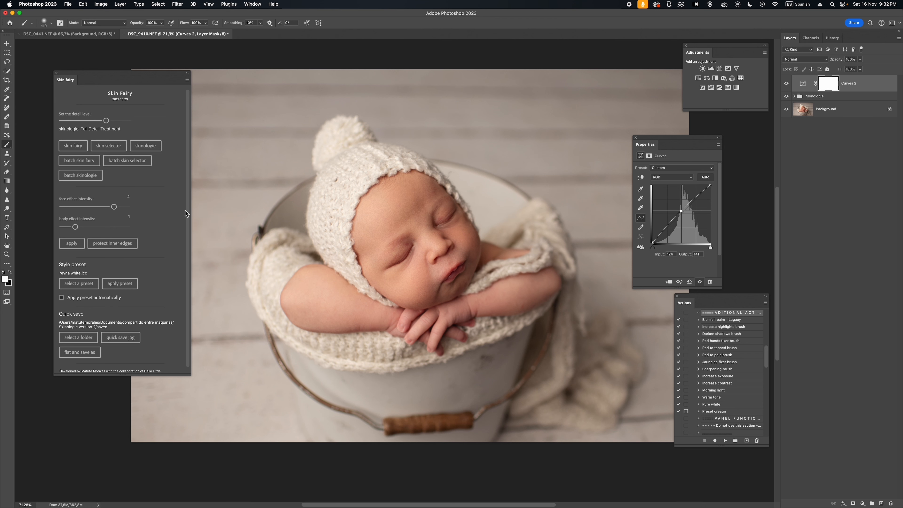
- Apply the face and body skin mask to the Curves layer and inspect the resulting mask
click(72, 244)
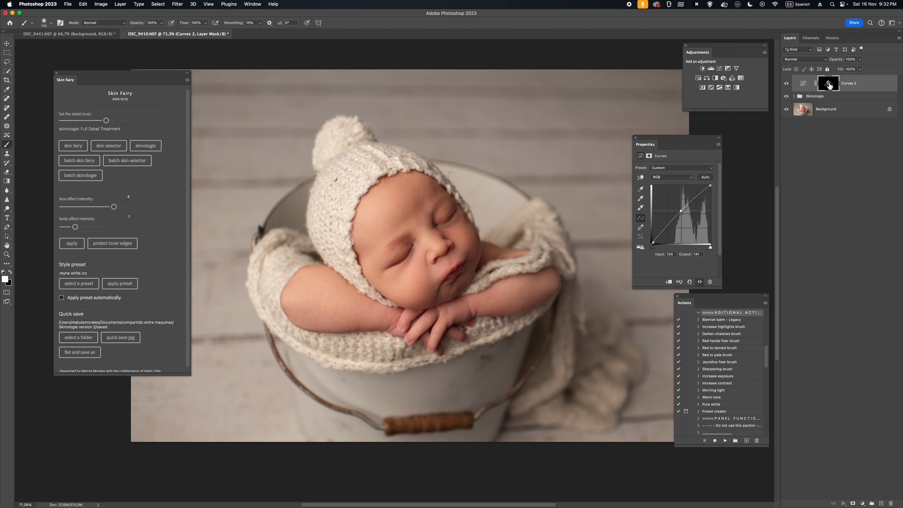
alt+click(829, 86)
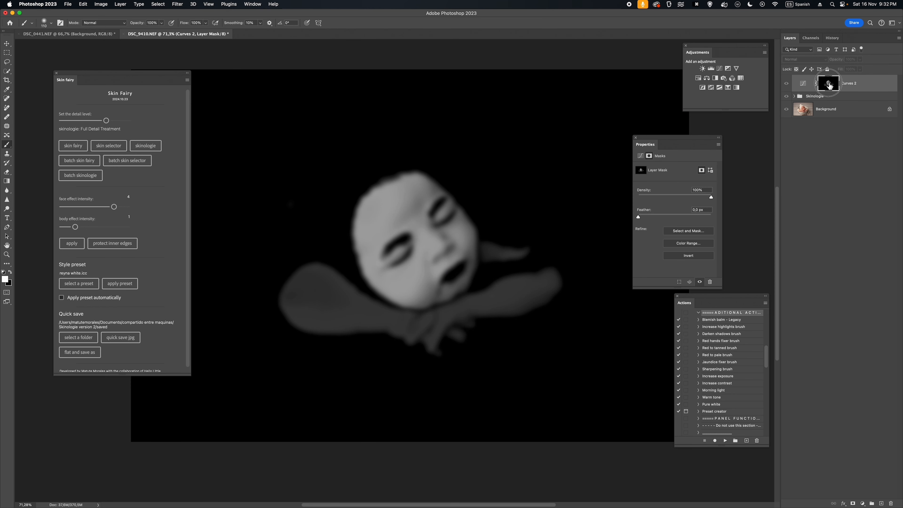
alt+click(829, 85)
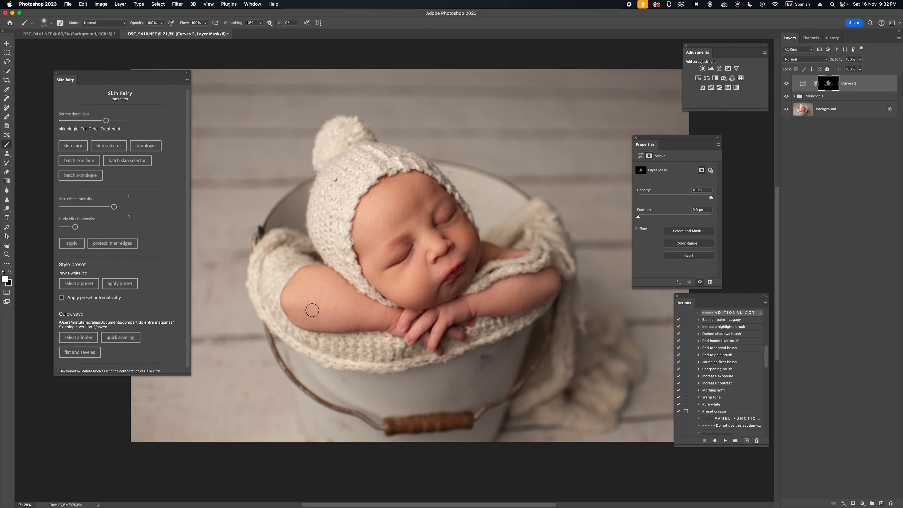
- Set the Curves mask's body effect intensity to 0 and inspect the mask
drag(75, 227, 62, 227)
alt+click(832, 86)
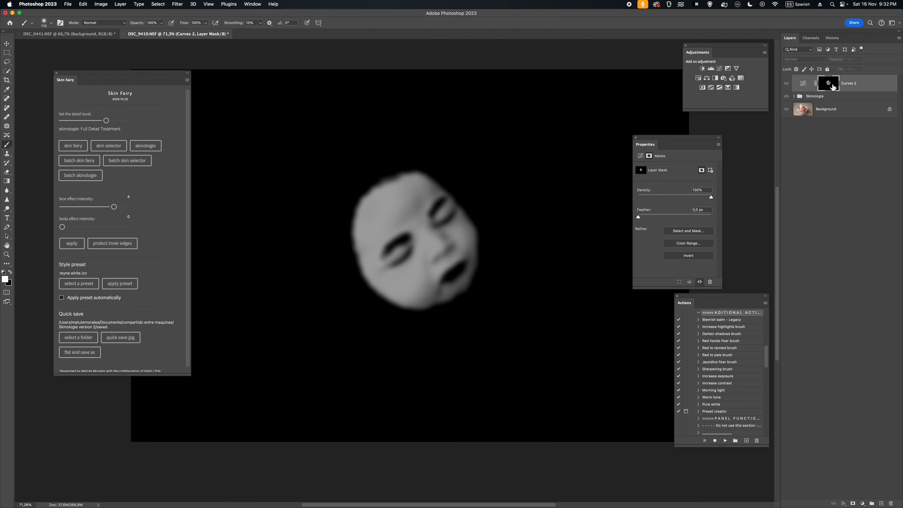
alt+click(832, 87)
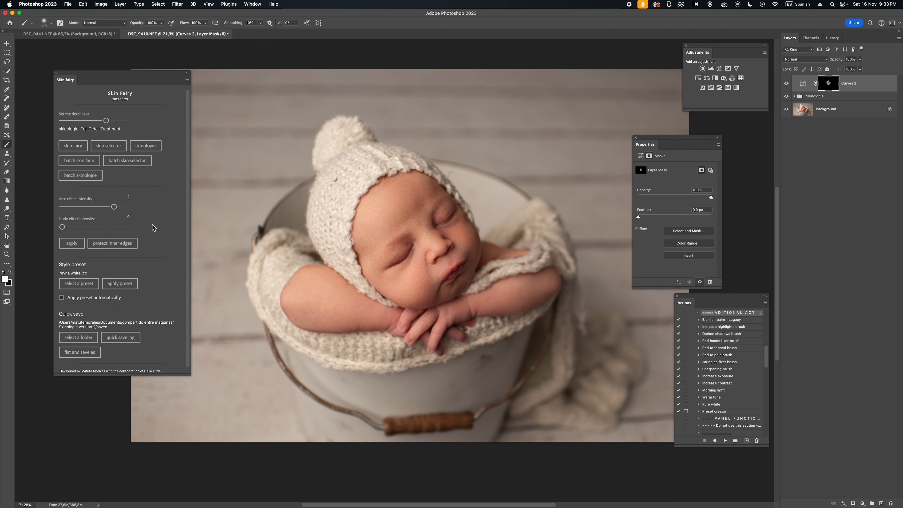
- Reapply the plain face mask to the Curves layer in place of the edge-protected one and view it
alt+click(829, 84)
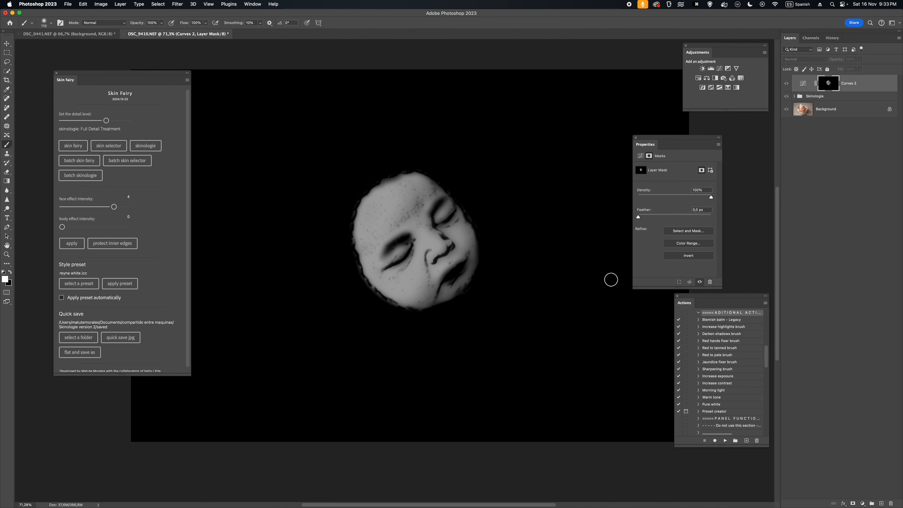
click(71, 244)
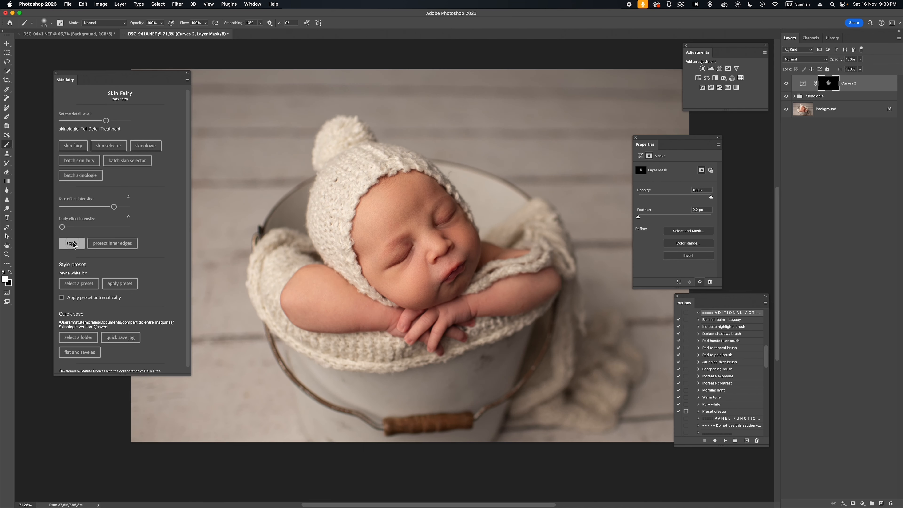
alt+click(832, 86)
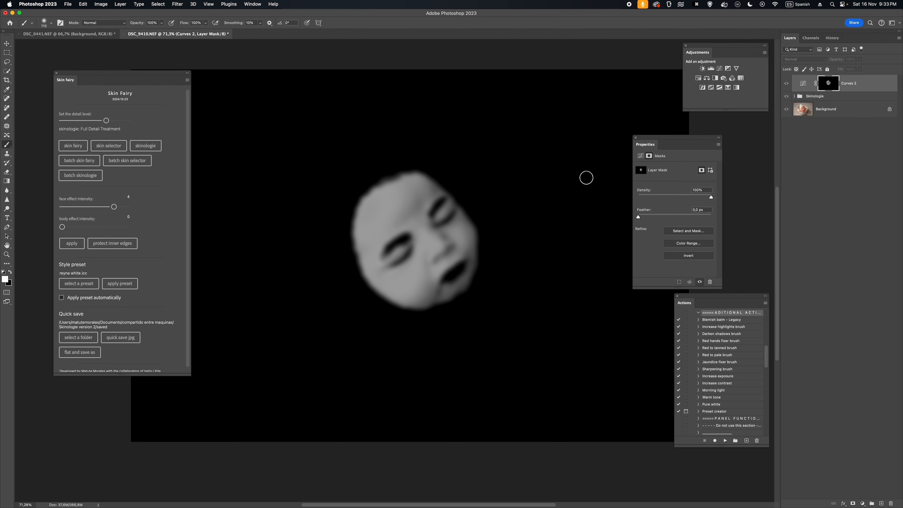
- Protect the inner edges of the Curves layer's face mask twice, viewing the mask after each pass
click(114, 243)
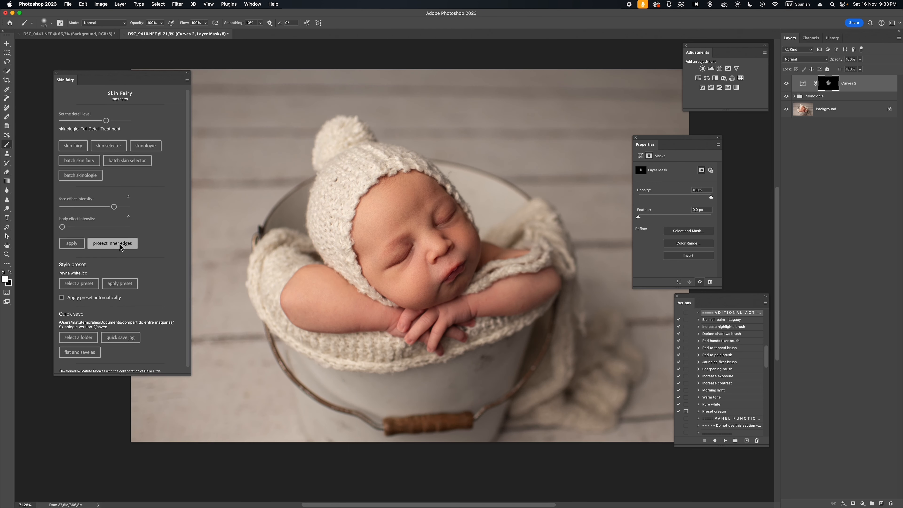
alt+click(827, 88)
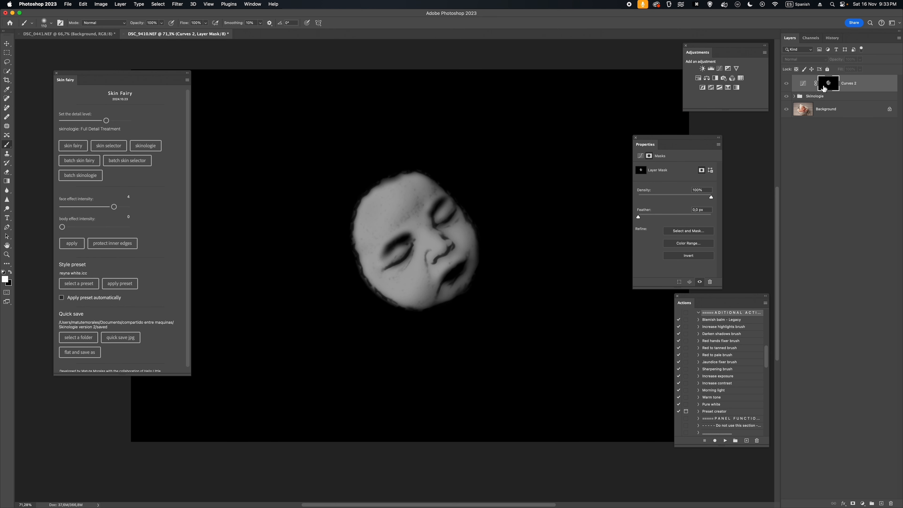
click(119, 243)
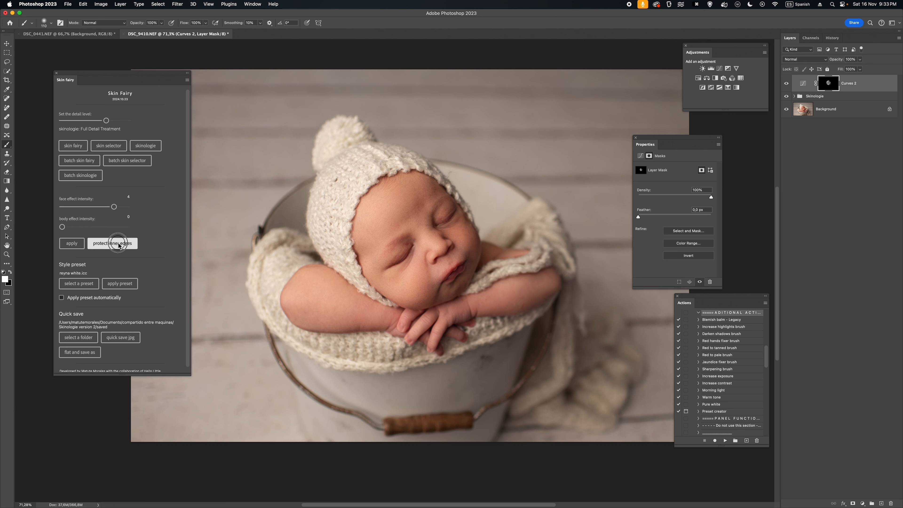
alt+click(827, 87)
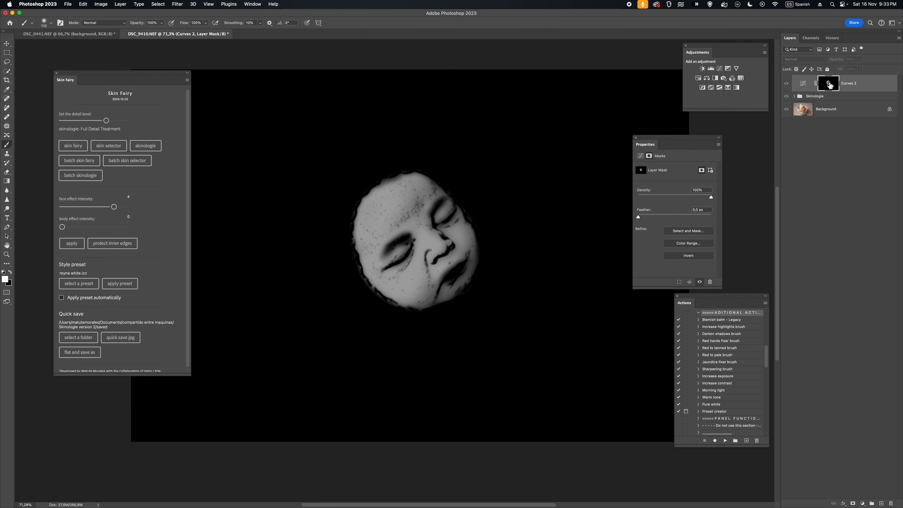
alt+click(828, 84)
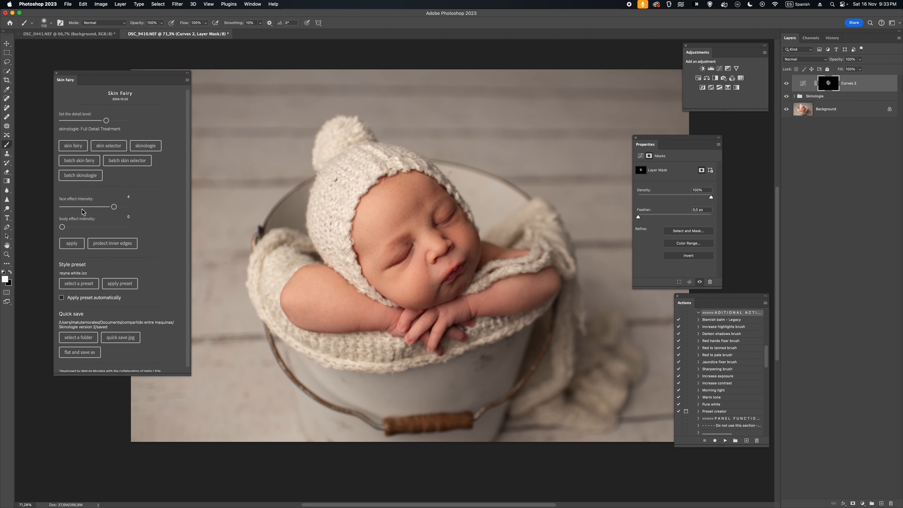
- Set the Curves mask's face effect intensity to 2 and compare the photo with and without the Curves layer
drag(114, 206, 88, 207)
click(786, 84)
click(786, 85)
- Run the Morning light action on the photo
drag(764, 353, 766, 356)
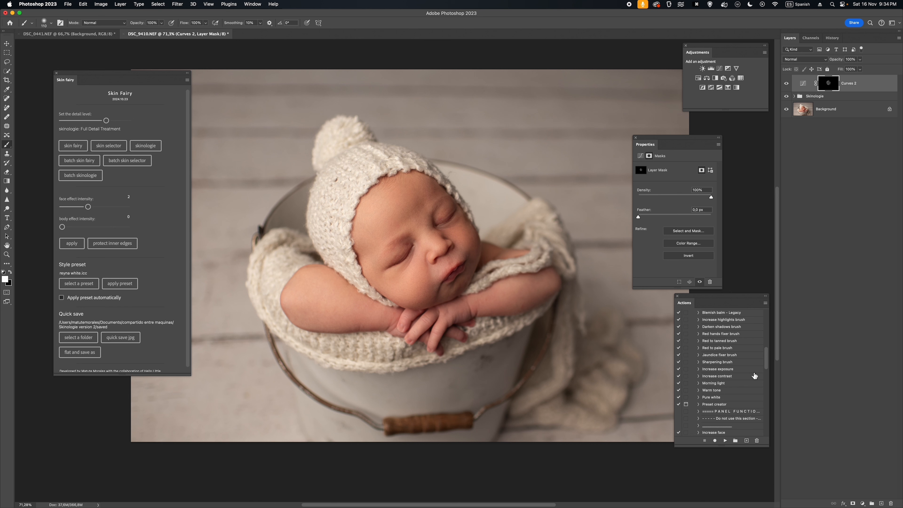
click(734, 377)
click(734, 383)
click(725, 441)
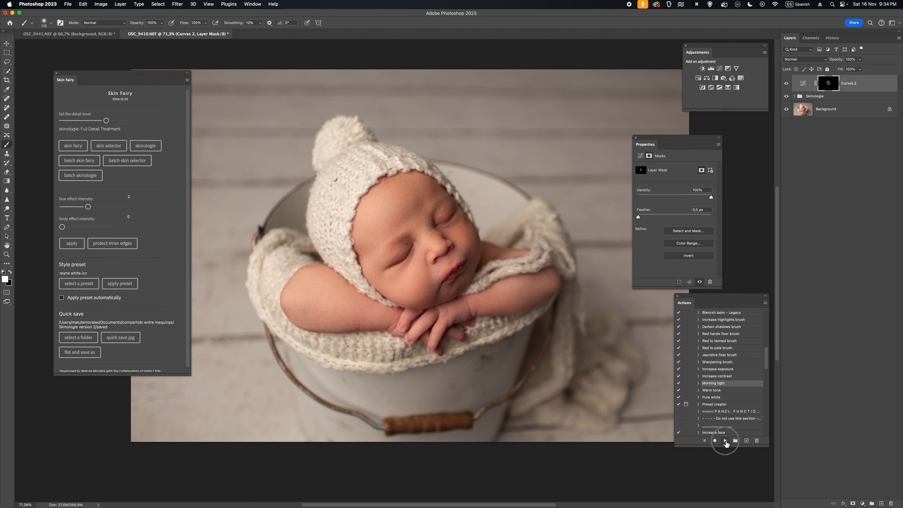
- Run the Pure white action and set the Pure white group's opacity to 40%
click(729, 398)
click(726, 441)
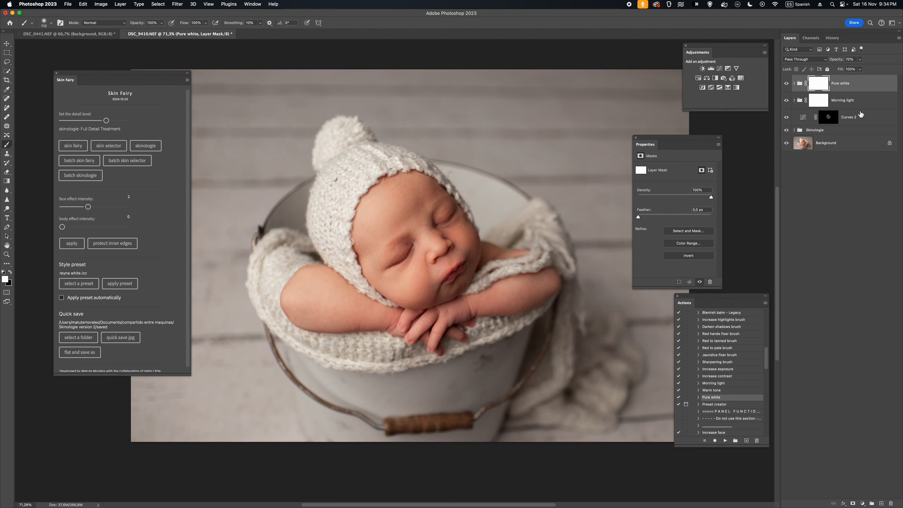
key(v)
key(4)
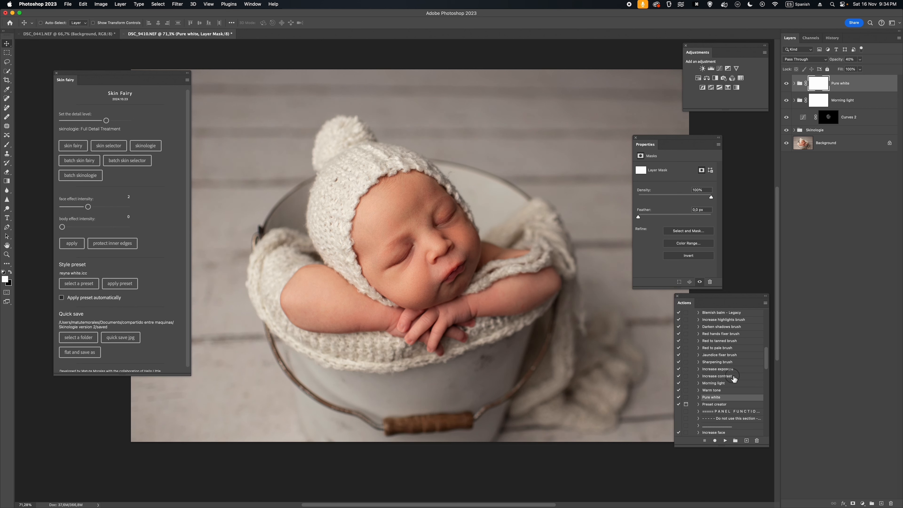
- Run the Increase contrast action and raise the resulting group's opacity to 100%
click(731, 376)
click(725, 440)
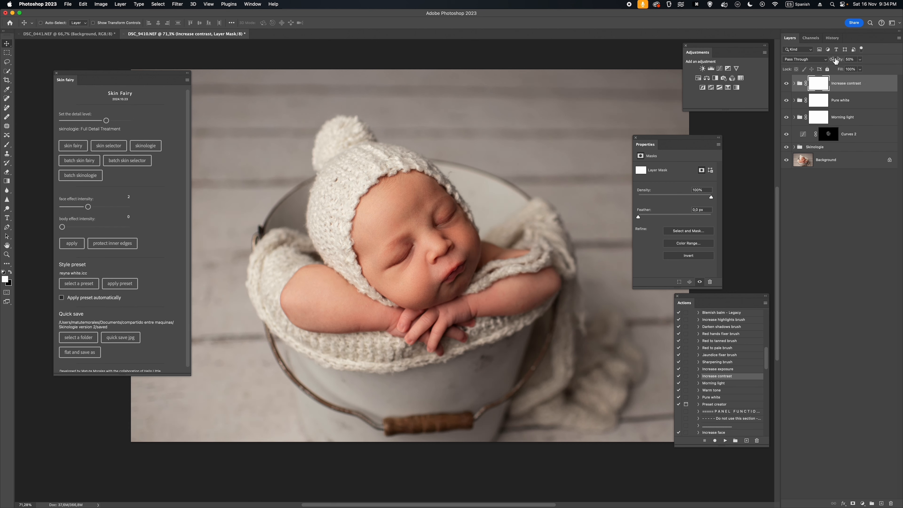
mouse_move(835, 59)
mouse_down()
mouse_move(851, 58)
mouse_move(840, 61)
mouse_up()
- Limit the Increase contrast group to the face with face effect intensity 4 and compare it on and off
click(109, 208)
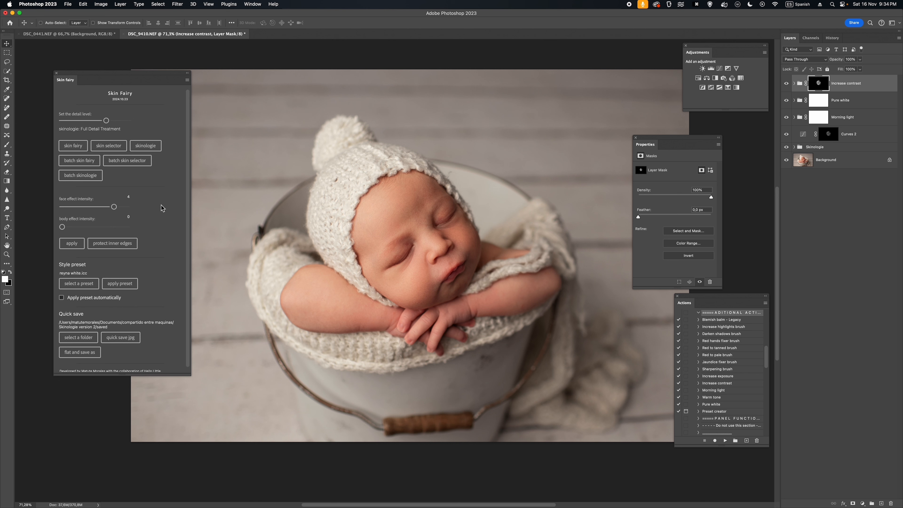
click(786, 84)
click(786, 84)
- Set the Increase contrast mask's face effect intensity to 5, then inspect the mask and compare the effect on the face up close
click(114, 207)
drag(114, 207, 127, 206)
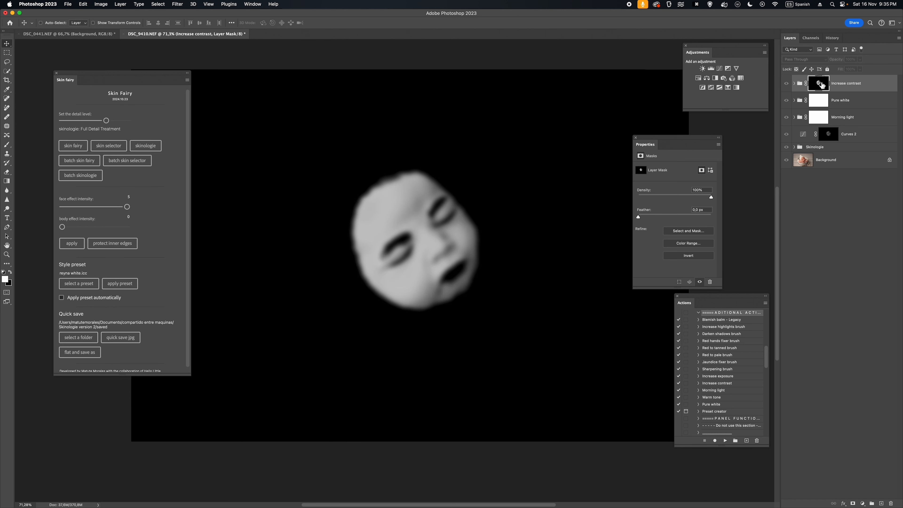
alt+click(820, 85)
alt+click(820, 85)
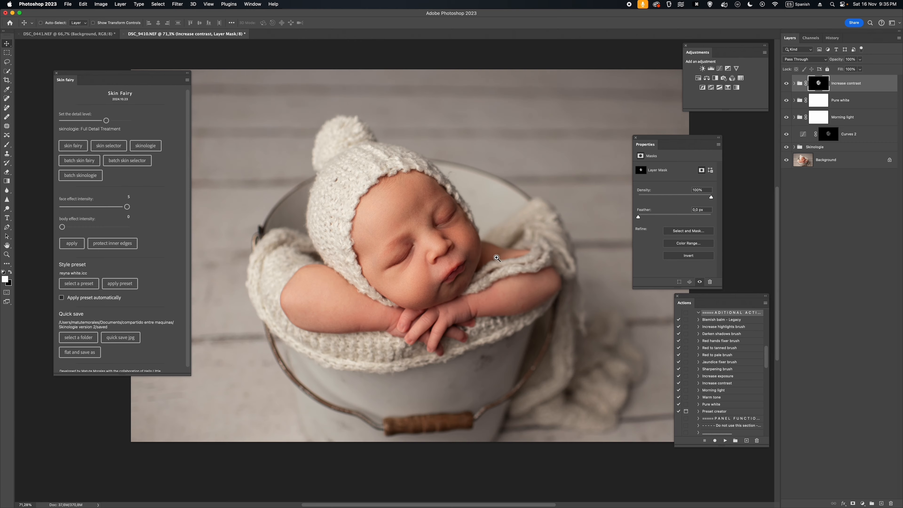
click(496, 258)
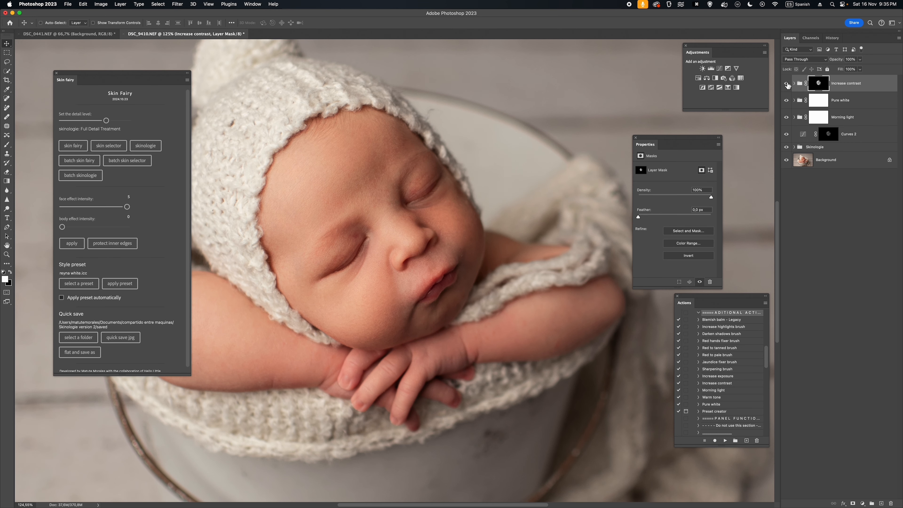
click(786, 84)
click(786, 85)
key(z)
drag(468, 274, 474, 281)
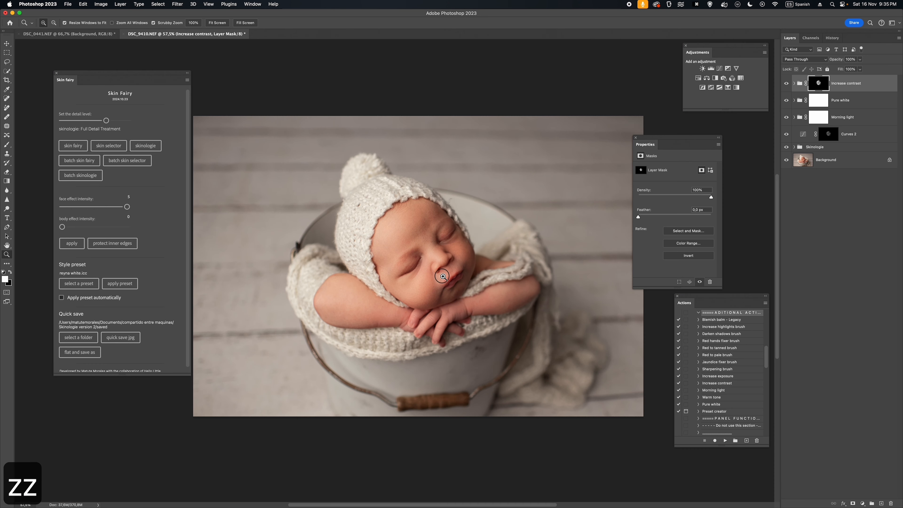
- Group all layers from Skinologie up to Increase contrast above the Background and compare the whole retouch on and off
shift+click(868, 151)
key(super+g)
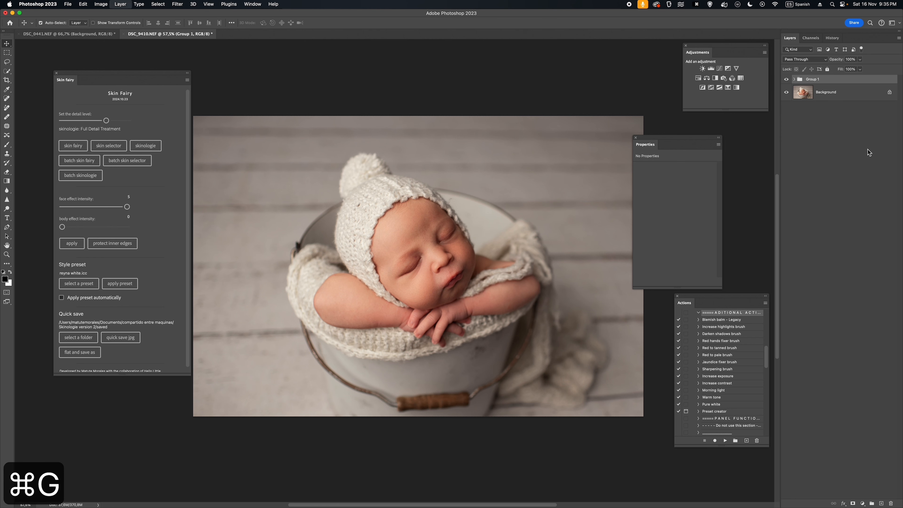
click(787, 80)
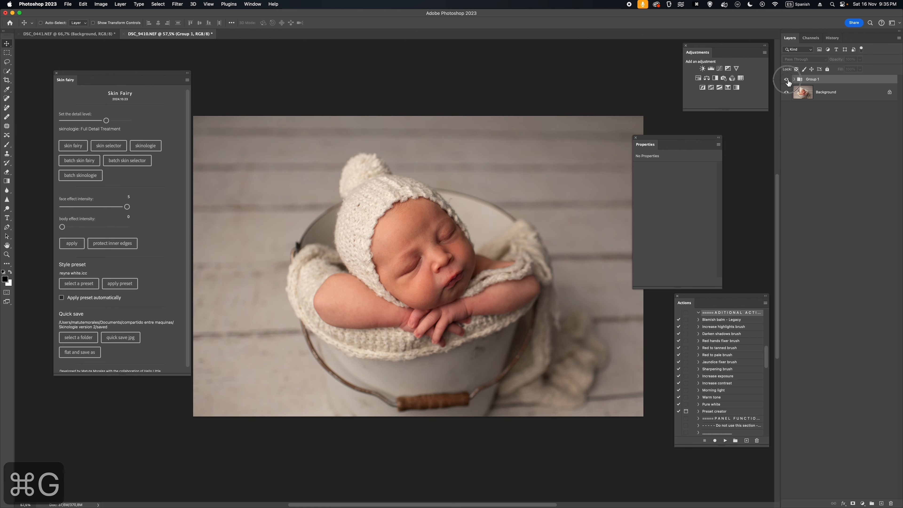
click(787, 80)
click(787, 81)
click(787, 81)
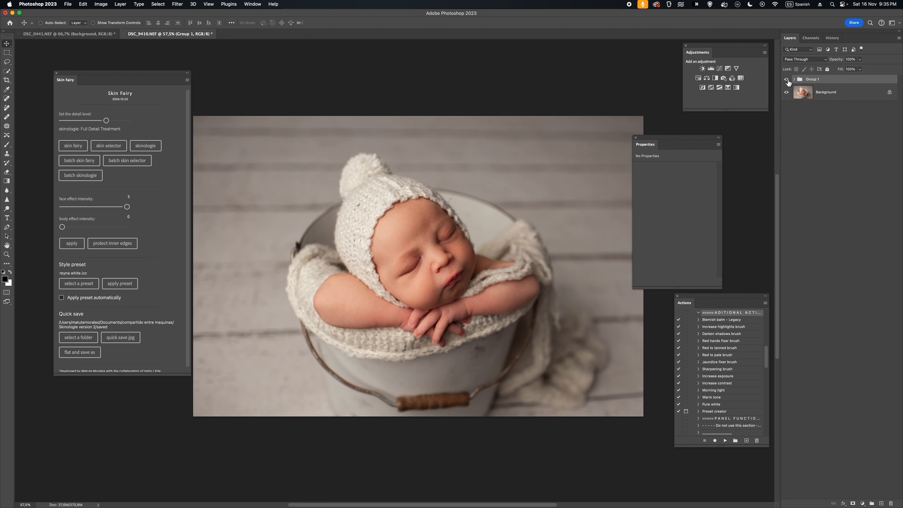
click(787, 80)
click(787, 81)
- Inspect the retouched baby up close and save the photo as a JPG with Skin Fairy's quick save
key(z)
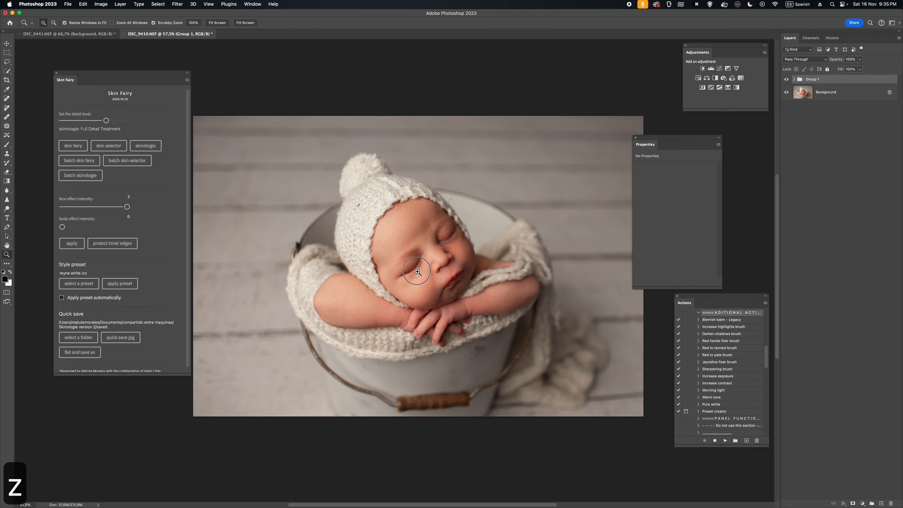
drag(421, 269, 463, 269)
key(z)
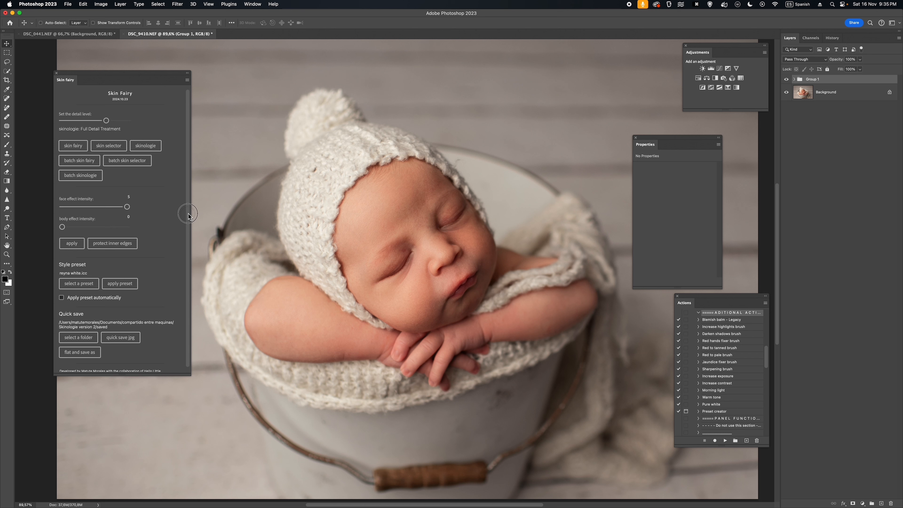
drag(188, 215, 188, 216)
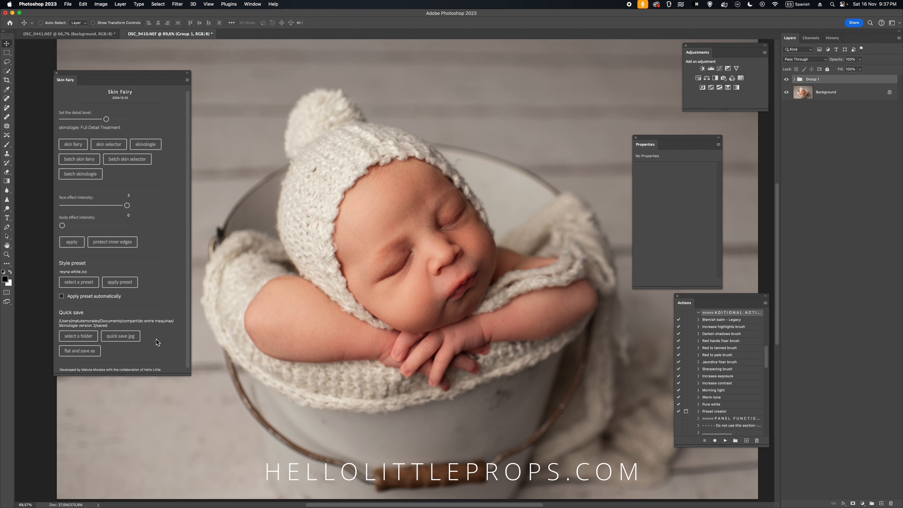
click(133, 338)
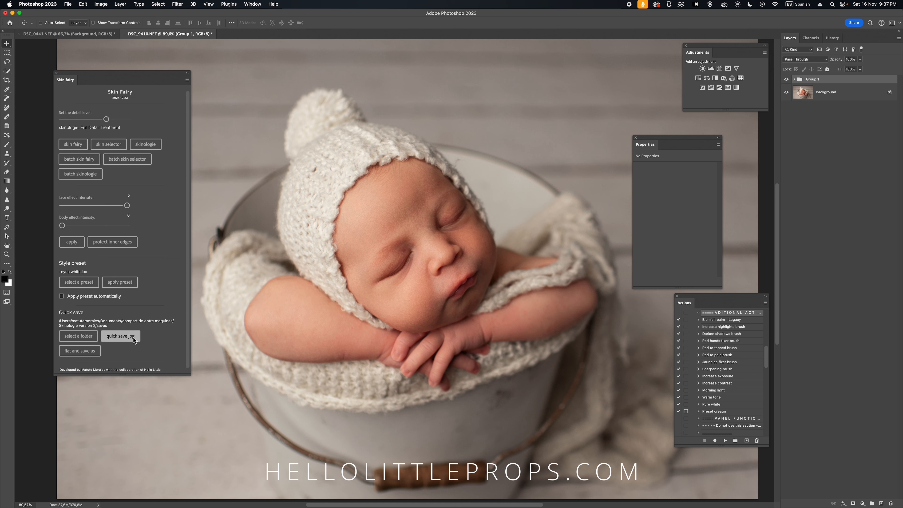